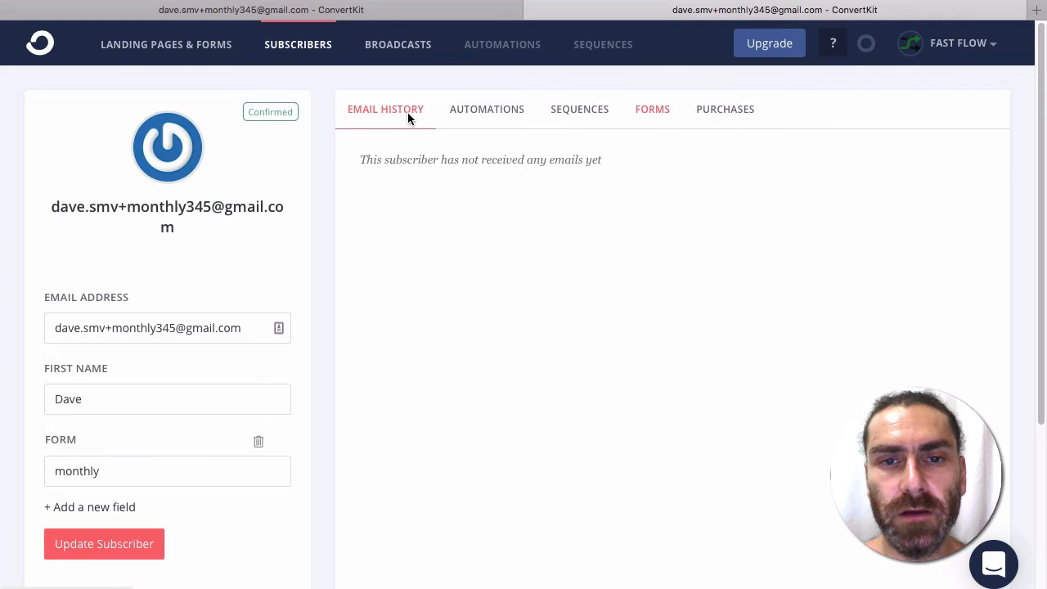
Step: Review the ConvertKit subscriber's purchases, email history, automations and sequences
{"action": "left_click", "coordinate": [713, 113]}
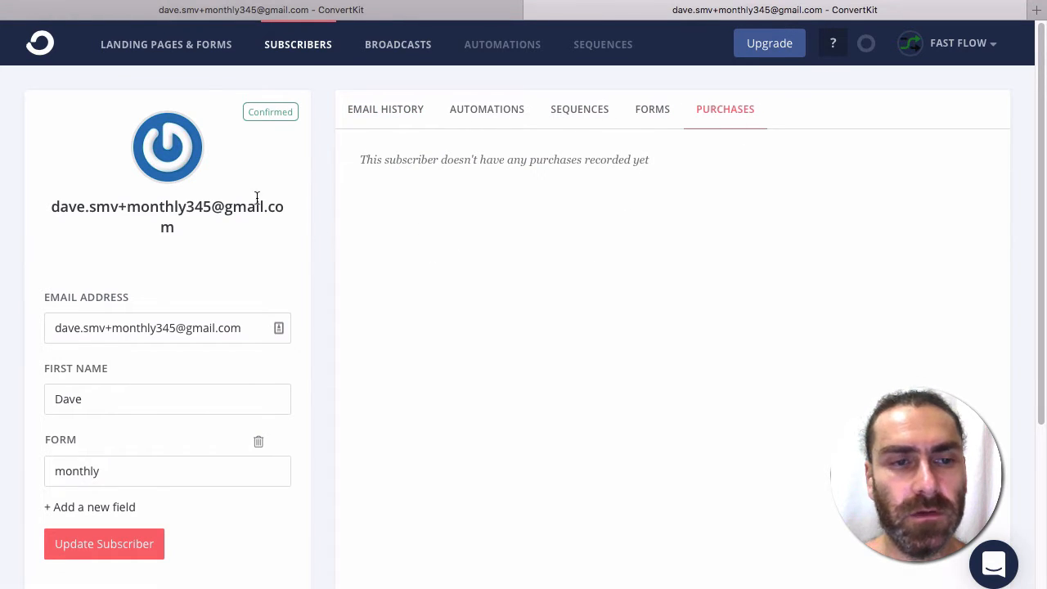
{"action": "left_click", "coordinate": [384, 115]}
{"action": "left_click", "coordinate": [491, 115]}
{"action": "left_click", "coordinate": [596, 115]}
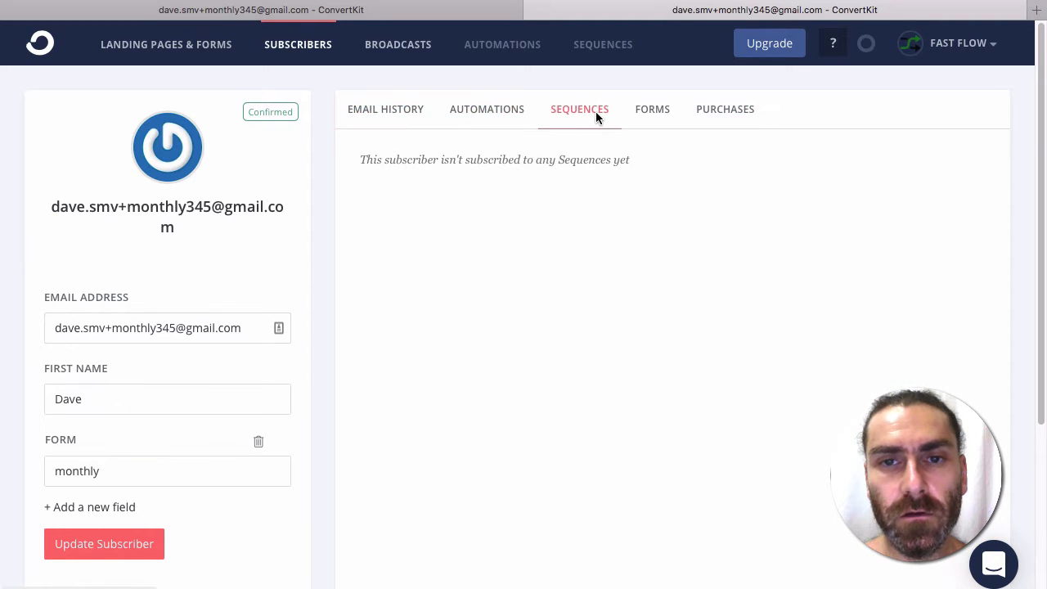
{"action": "left_click", "coordinate": [384, 111]}
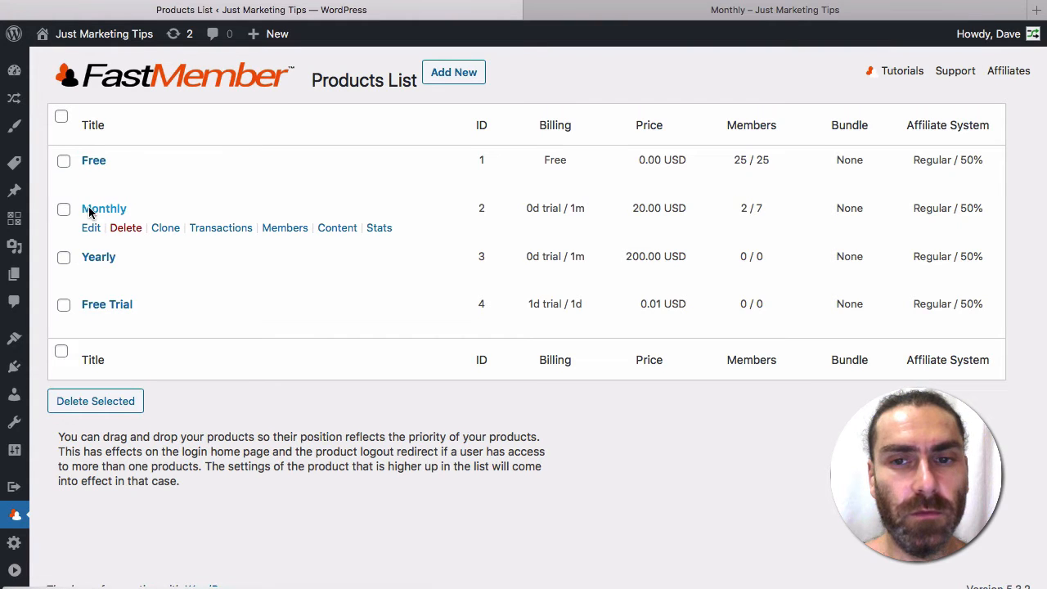
Step: Set the Monthly product's autoresponder service to ConvertKit with the Monthly form
{"action": "left_click", "coordinate": [461, 189]}
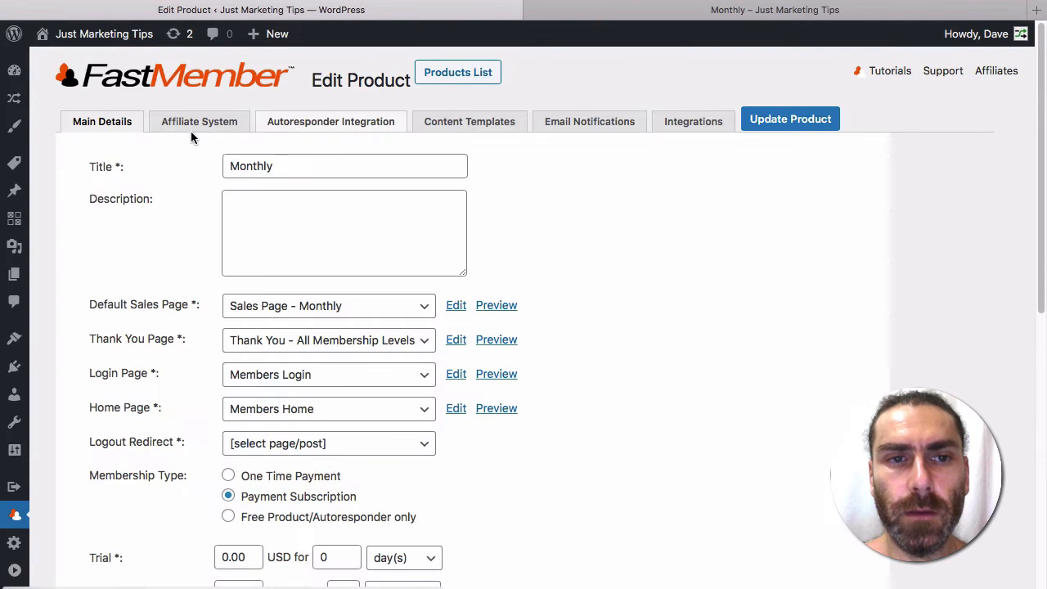
{"action": "left_click", "coordinate": [307, 121]}
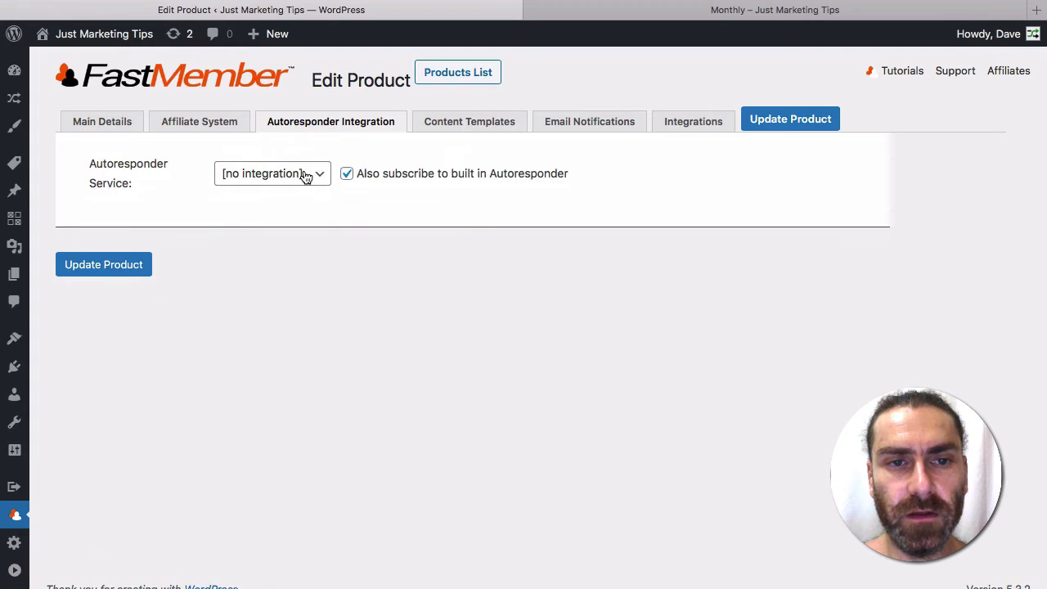
{"action": "left_click", "coordinate": [304, 174]}
{"action": "left_click", "coordinate": [278, 269]}
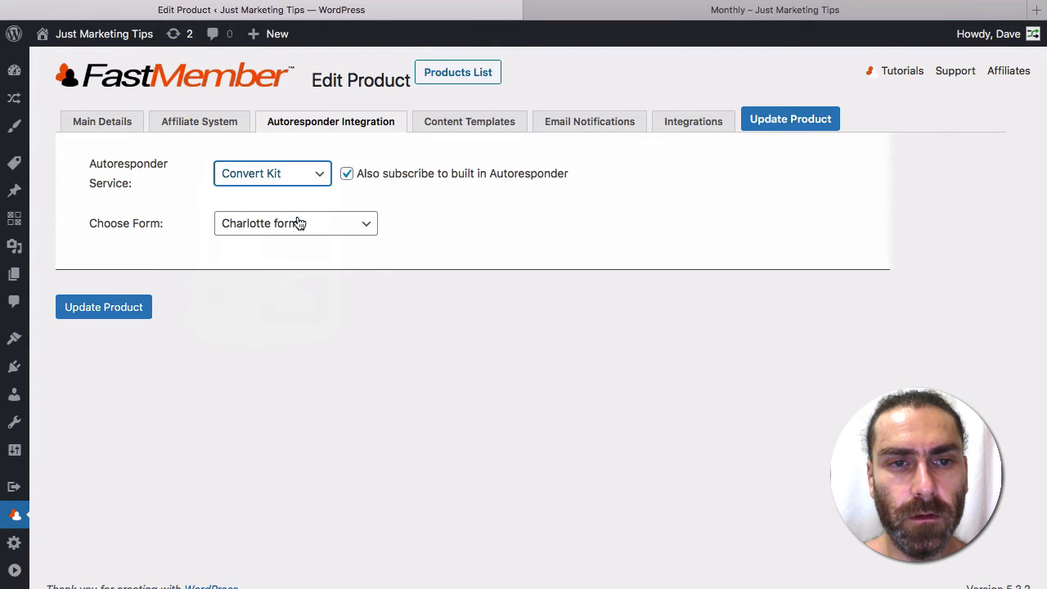
{"action": "left_click", "coordinate": [295, 224]}
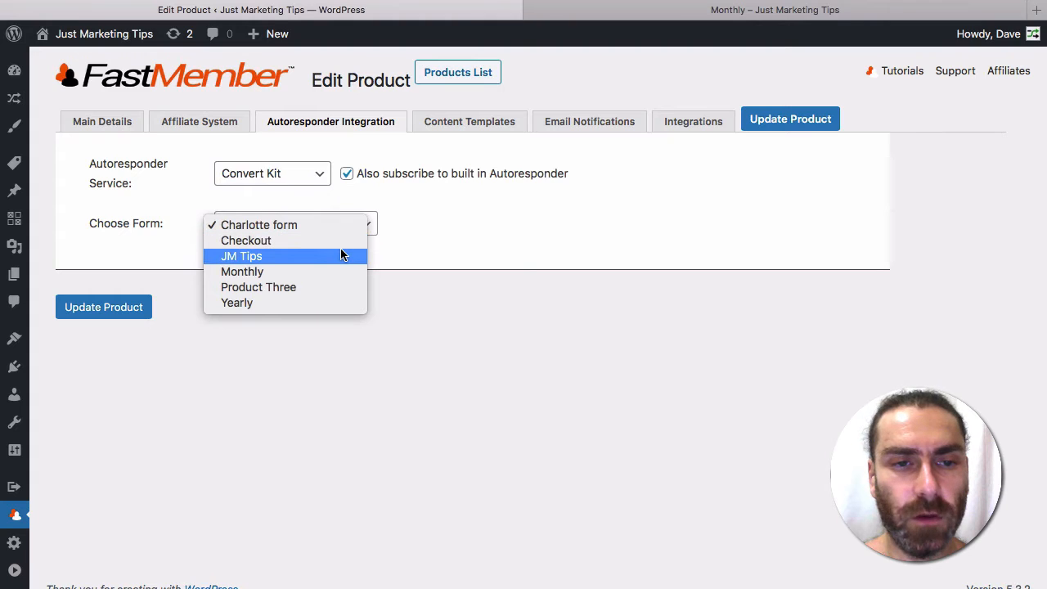
{"action": "left_click", "coordinate": [309, 271]}
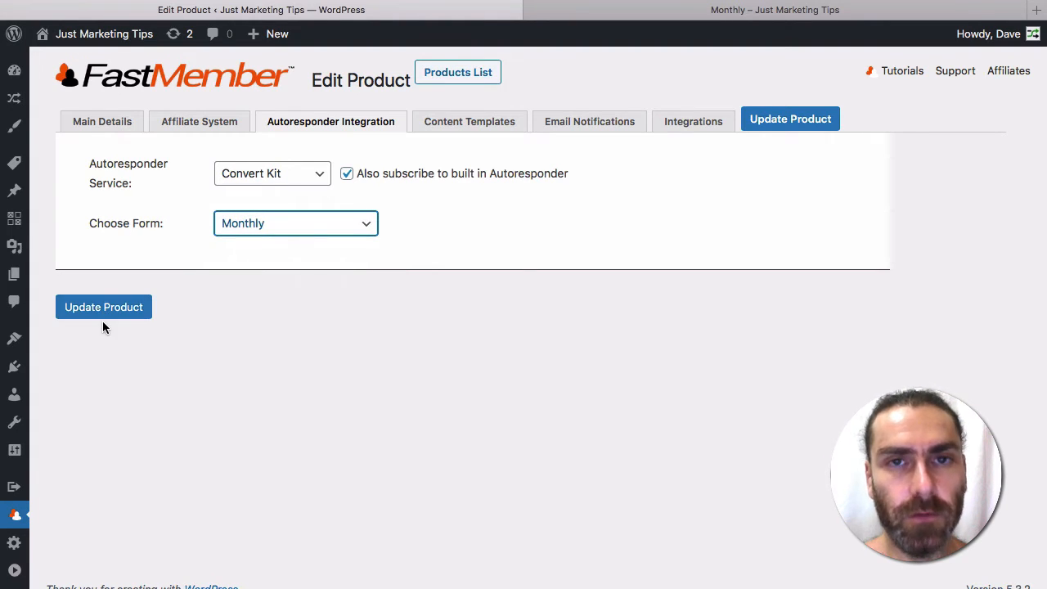
Step: Confirm Fast Tags keeps the Monthly tag and update the Monthly product
{"action": "left_click", "coordinate": [692, 124]}
{"action": "left_click", "coordinate": [423, 260]}
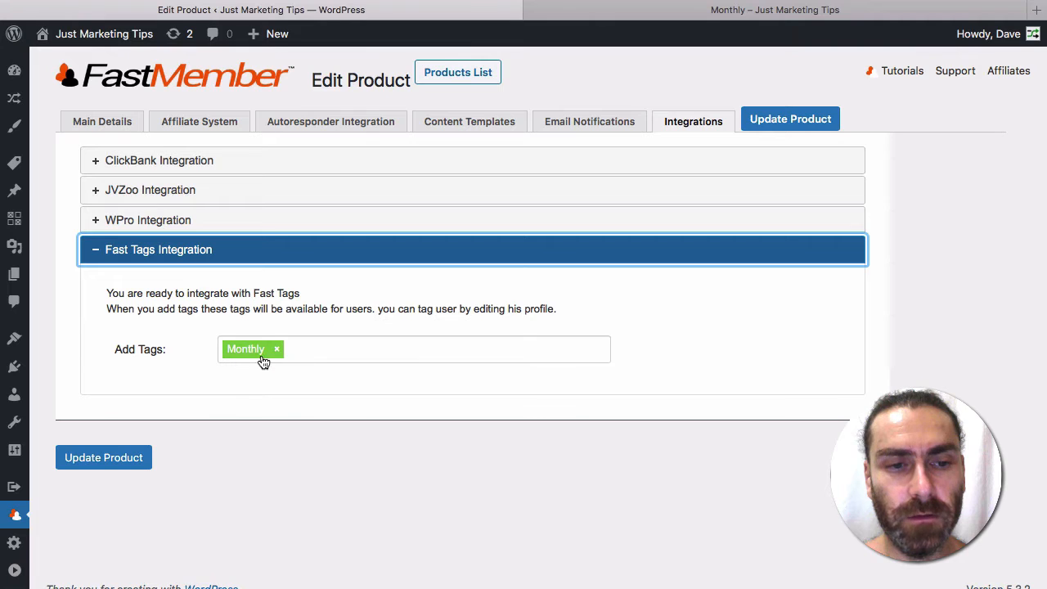
{"action": "left_click", "coordinate": [790, 120]}
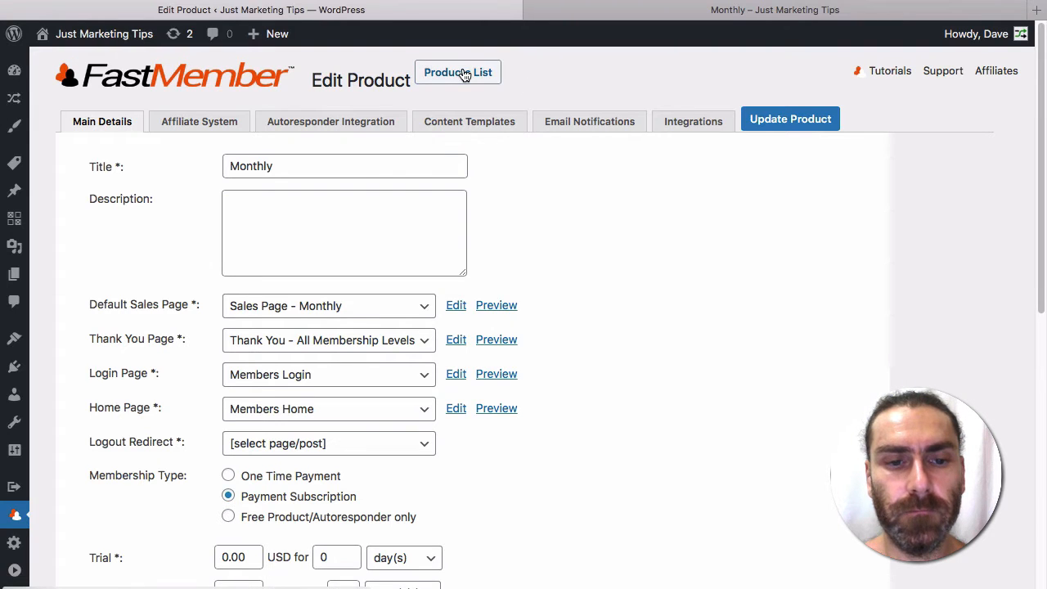
Step: Give the Yearly product ConvertKit's Yearly form, confirm its Yearly Fast Tag, and update it
{"action": "left_click", "coordinate": [330, 121]}
{"action": "left_click", "coordinate": [270, 174]}
{"action": "left_click", "coordinate": [292, 269]}
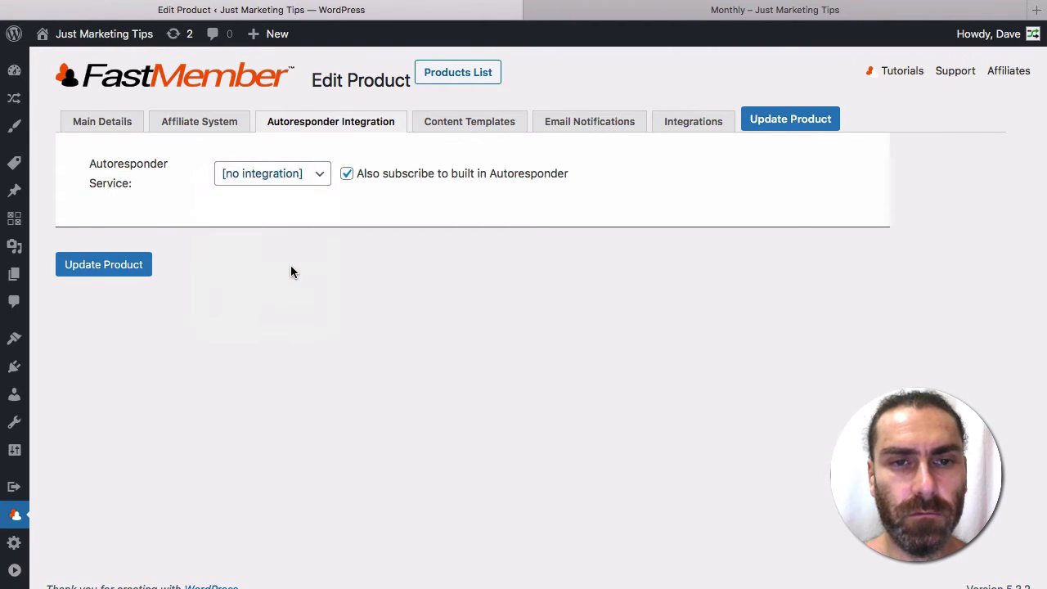
{"action": "left_click", "coordinate": [333, 233]}
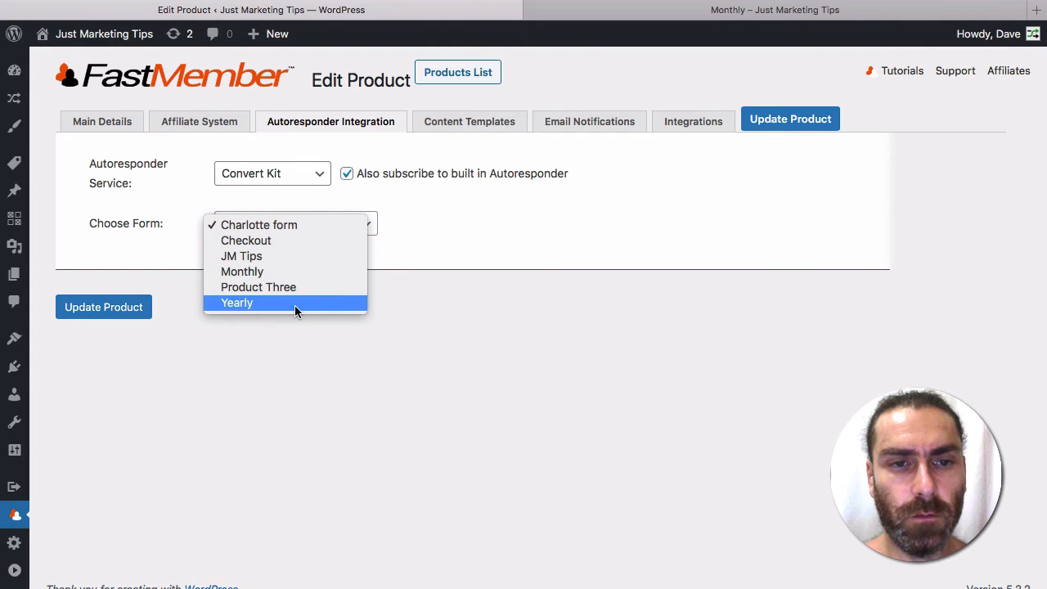
{"action": "left_click", "coordinate": [314, 312]}
{"action": "left_click", "coordinate": [693, 121]}
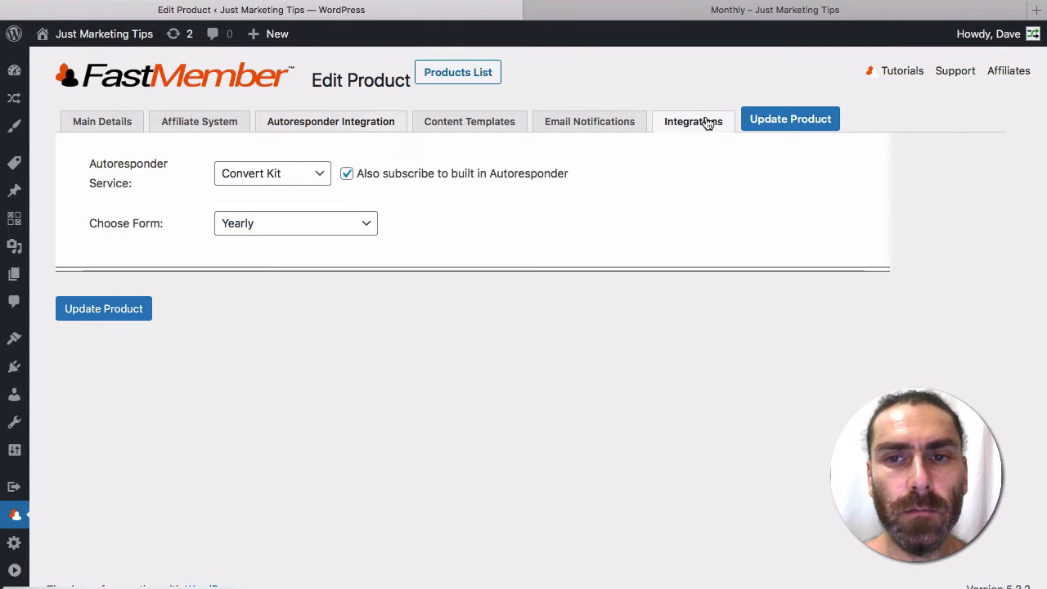
{"action": "left_click", "coordinate": [339, 250]}
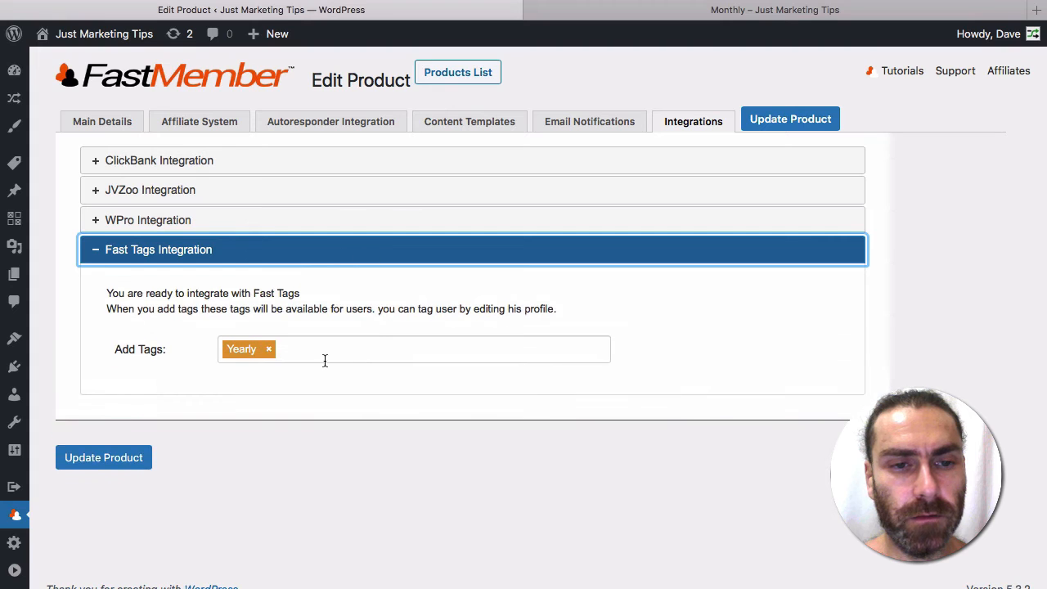
{"action": "left_click", "coordinate": [105, 465]}
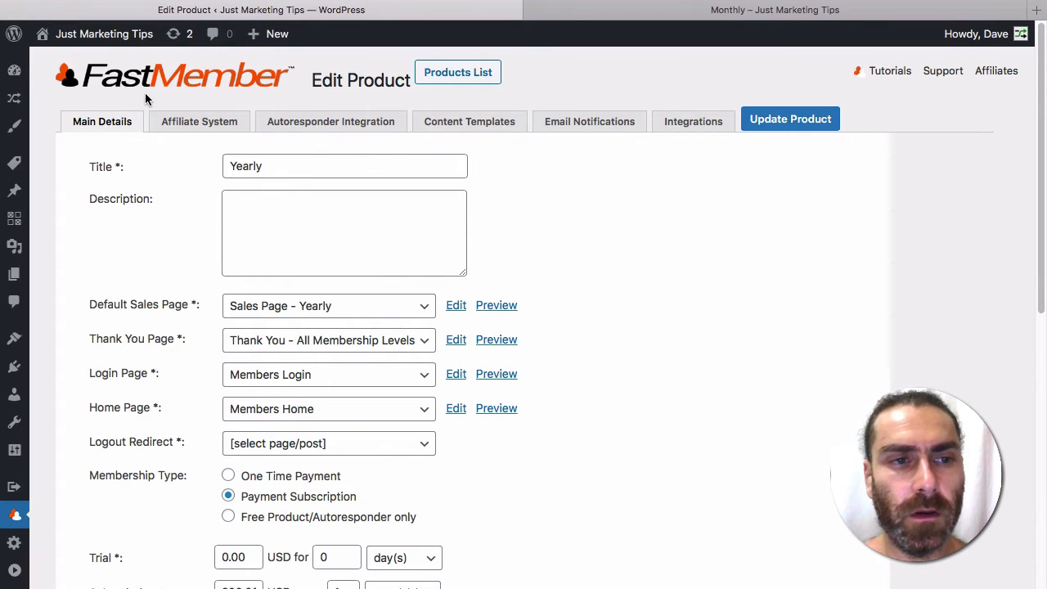
Step: Open a private browsing window to load the site's Sales Page – Monthly
{"action": "mouse_move", "coordinate": [14, 218]}
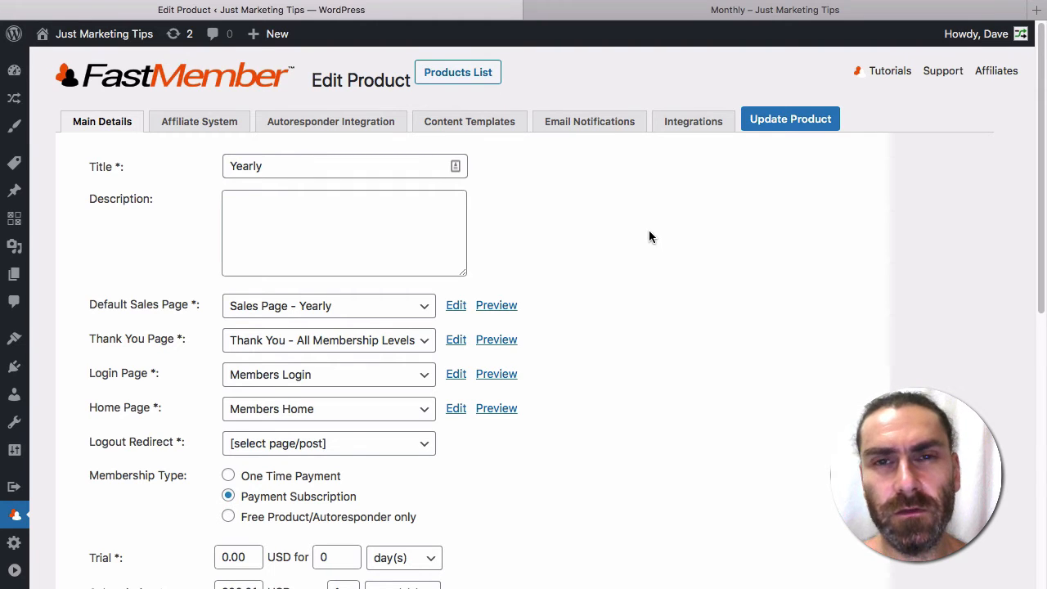
{"action": "key", "text": "super+shift+n"}
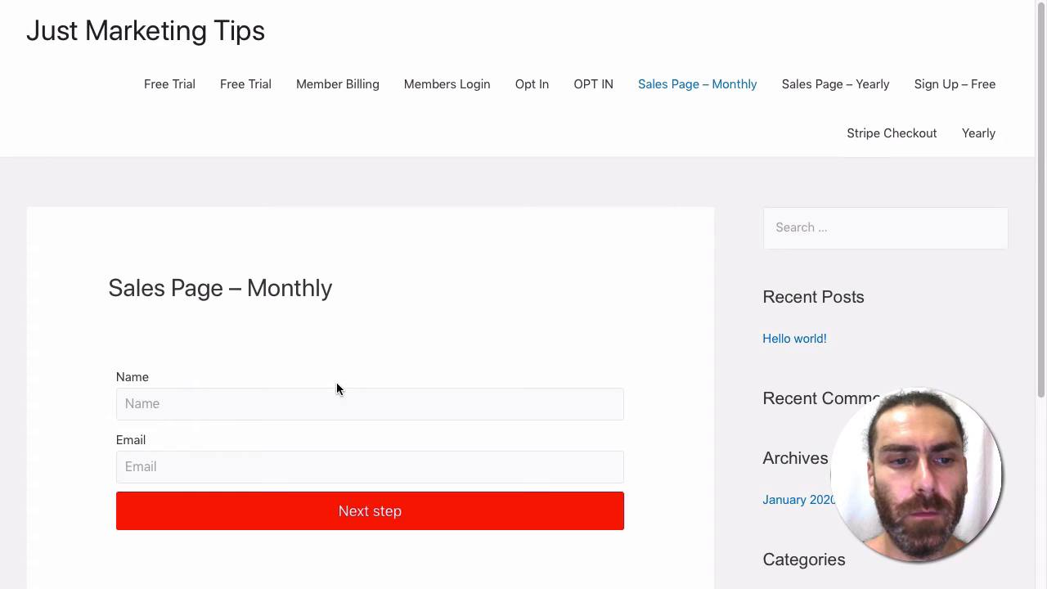
Step: Enter the test buyer's name and email on the Monthly sales page and continue to payment
{"action": "left_click", "coordinate": [289, 413]}
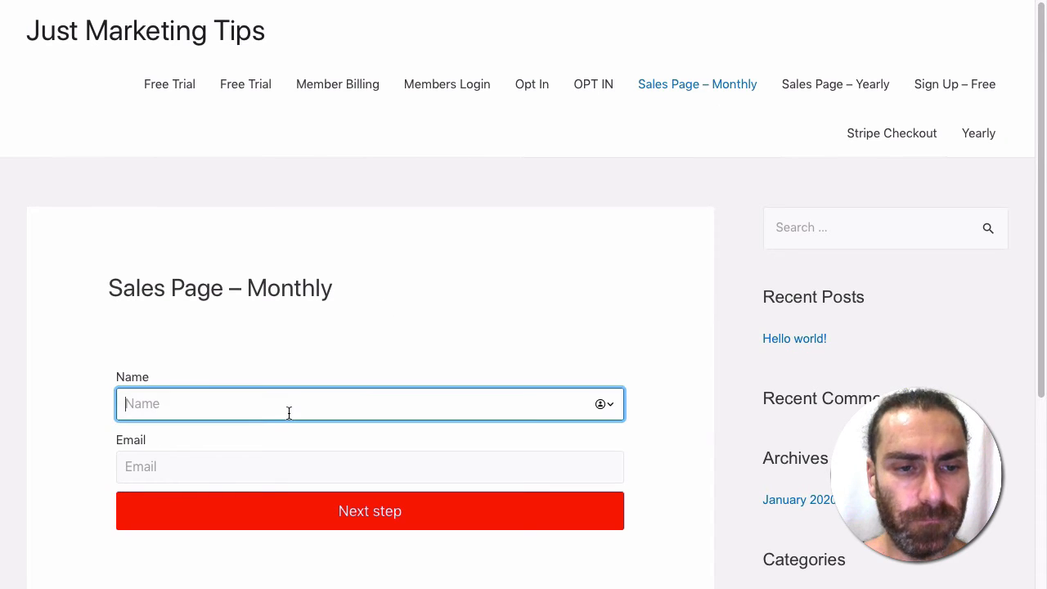
{"action": "type", "text": "Dave"}
{"action": "key", "text": "Tab"}
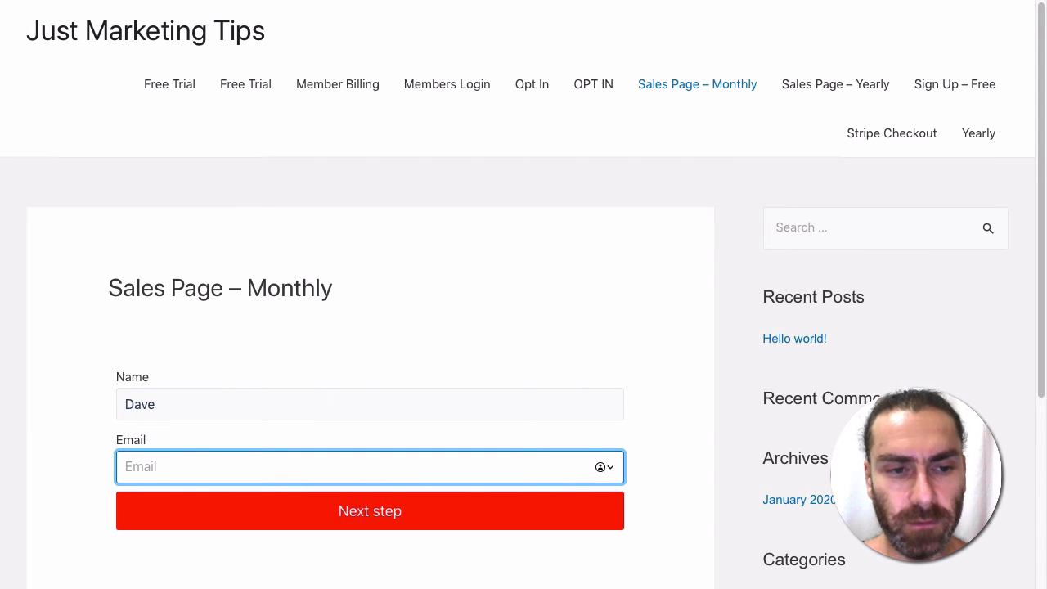
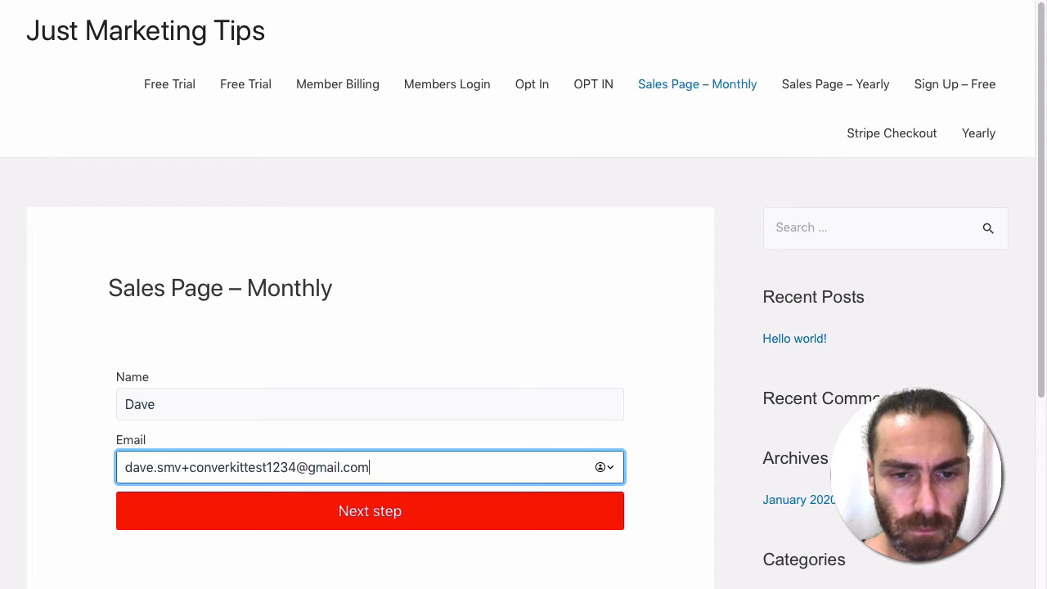
{"action": "left_click", "coordinate": [396, 519]}
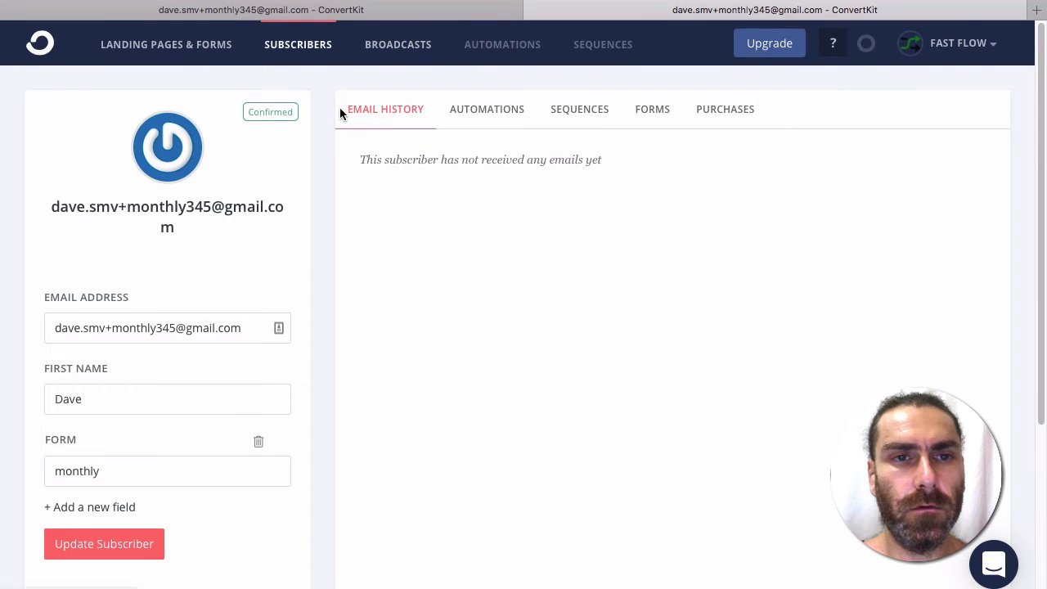
Step: Return to ConvertKit's subscriber list and scroll through the 53 subscribers
{"action": "left_click", "coordinate": [298, 46]}
{"action": "scroll", "coordinate": [310, 319], "scroll_direction": "down", "scroll_amount": 5}
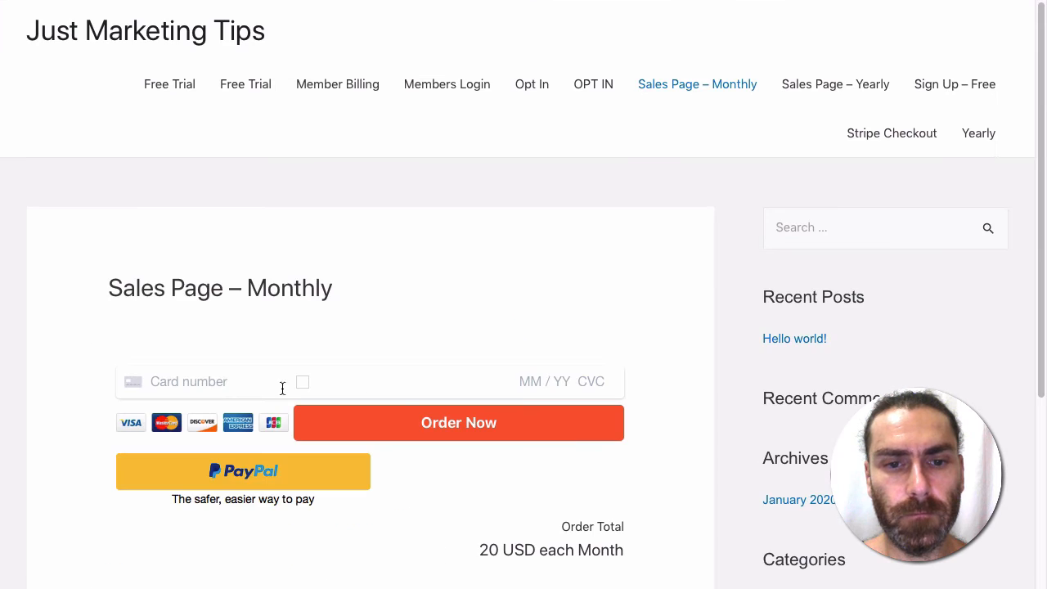
{"action": "left_click", "coordinate": [209, 385]}
{"action": "type", "text": "4"}
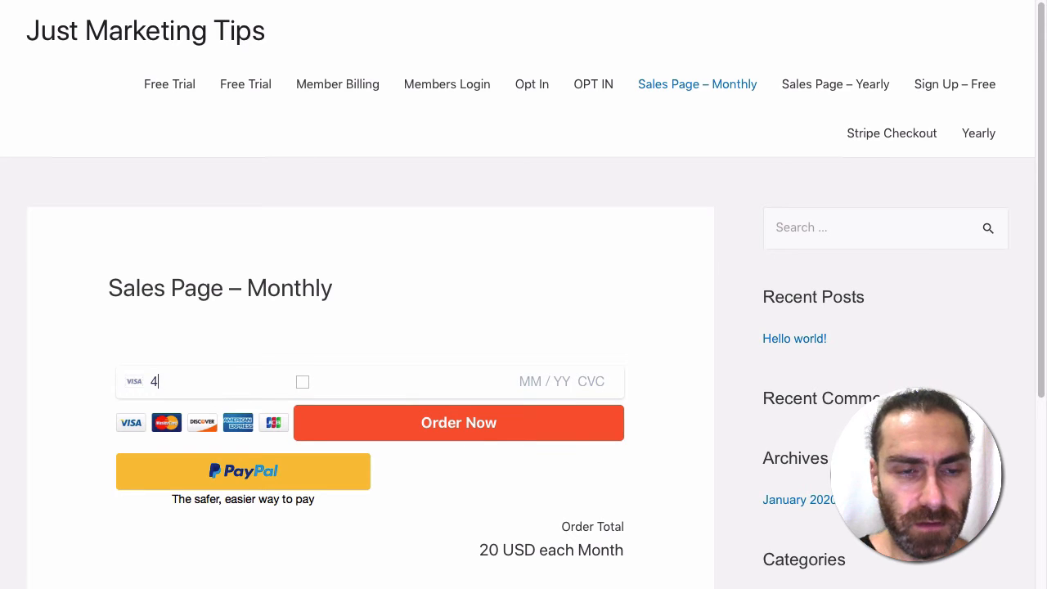
{"action": "type", "text": "242 4242 4242 4242 4242 4"}
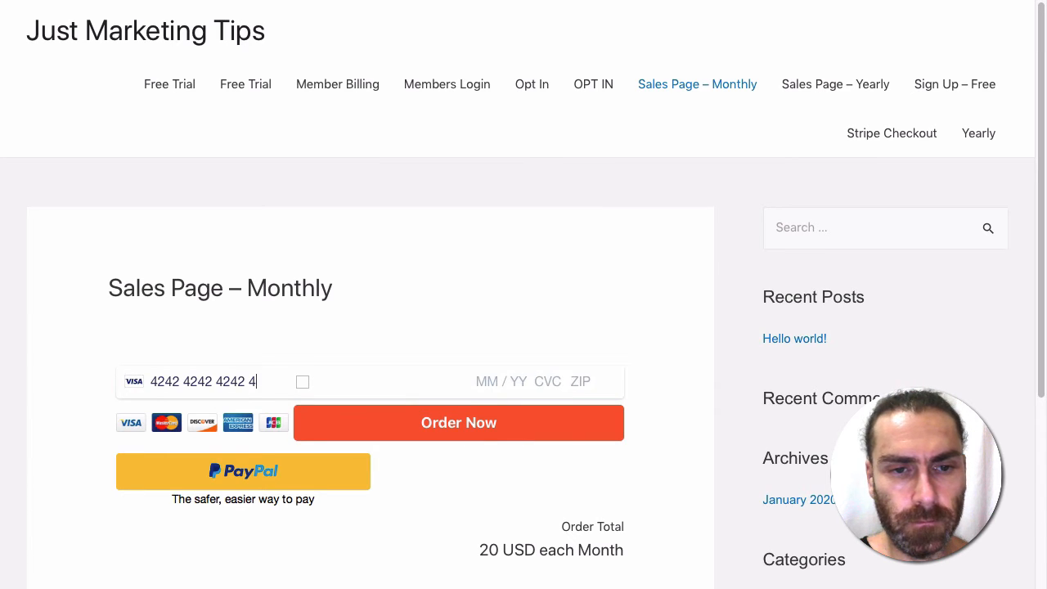
{"action": "type", "text": "12 / 33 "}
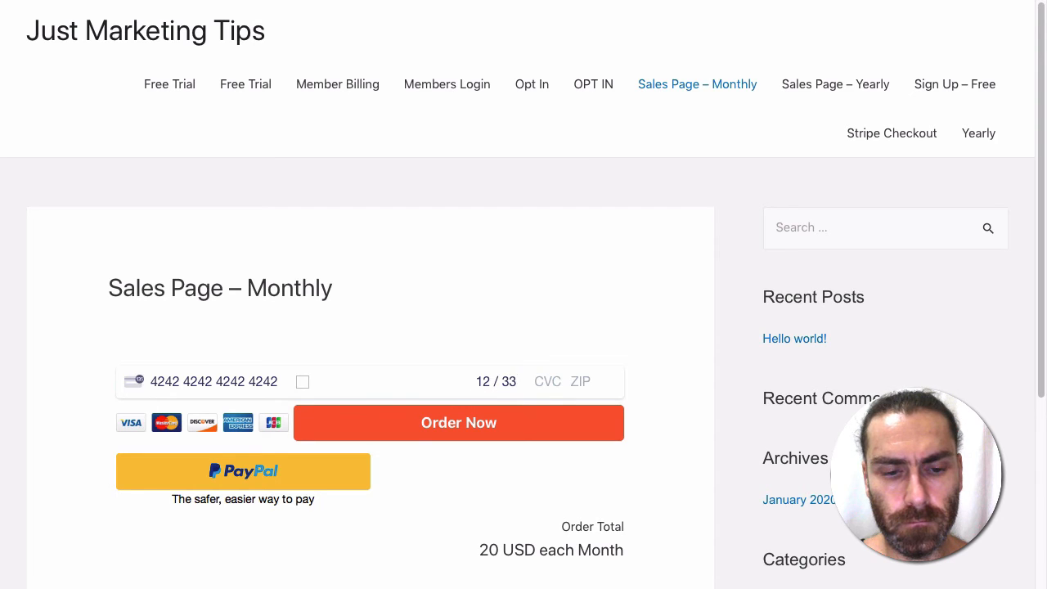
{"action": "type", "text": "123 90210"}
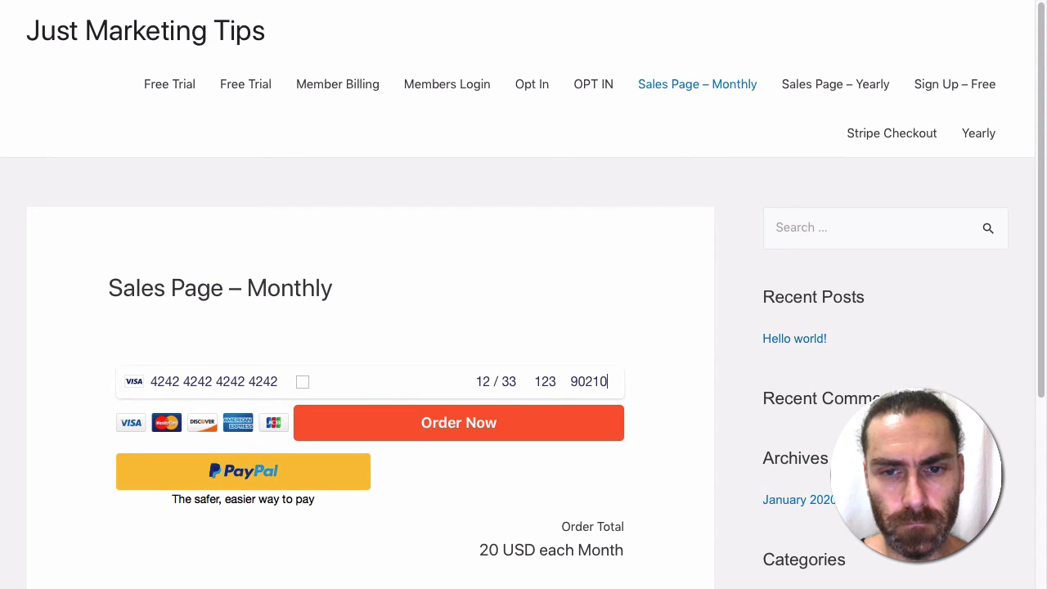
{"action": "left_click", "coordinate": [481, 424]}
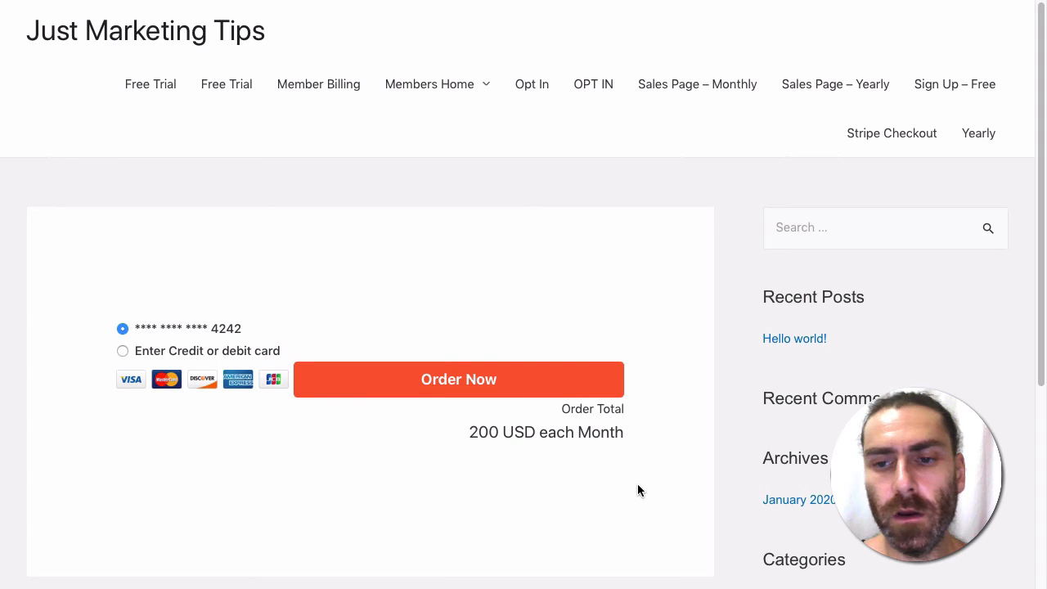
Step: Scroll down to the site's page footer and back up
{"action": "scroll", "coordinate": [638, 489], "scroll_direction": "down", "scroll_amount": 4}
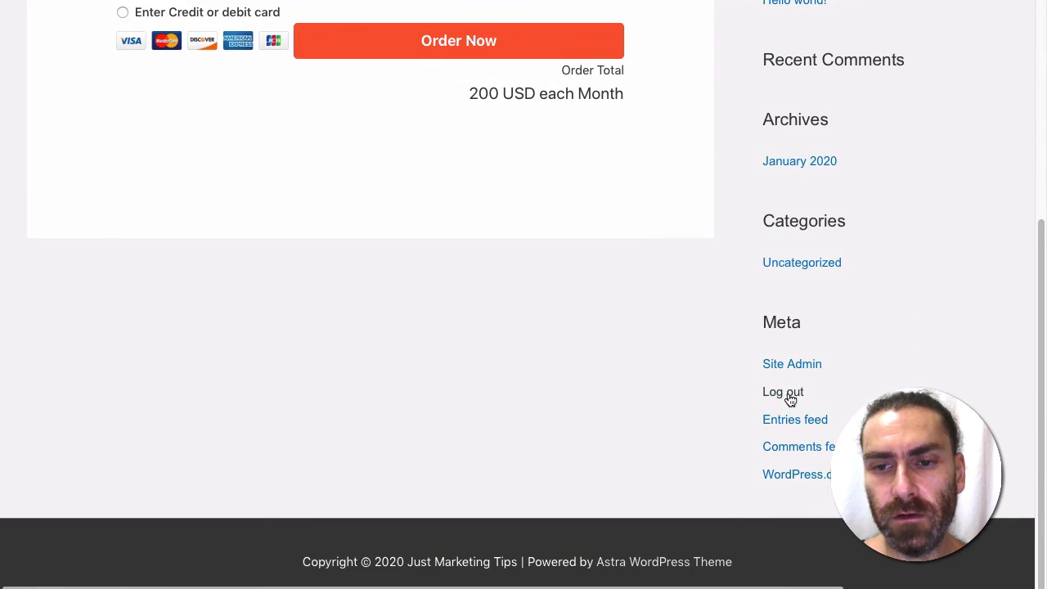
{"action": "scroll", "coordinate": [634, 384], "scroll_direction": "up", "scroll_amount": 4}
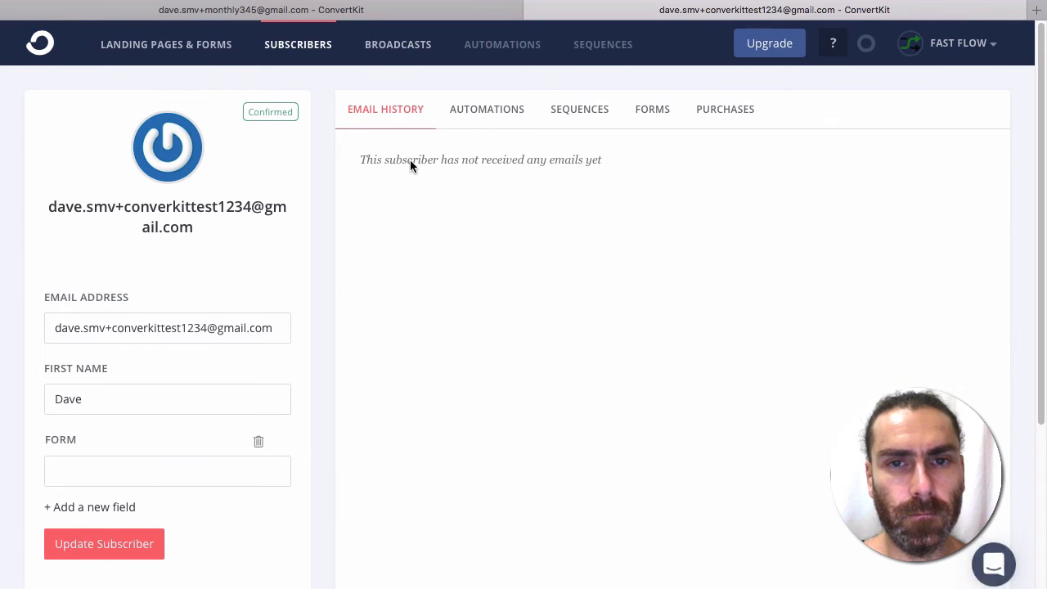
Step: Check the subscriber's automations, sequences and forms, and expand the $20.00 Monthly purchase details
{"action": "left_click", "coordinate": [487, 115]}
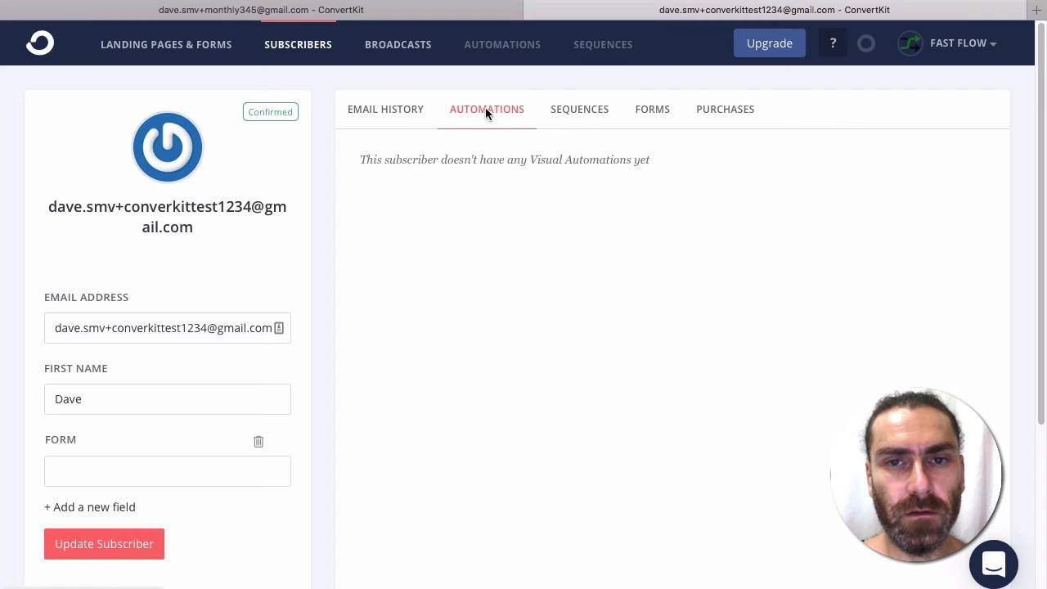
{"action": "left_click", "coordinate": [585, 118]}
{"action": "left_click", "coordinate": [660, 116]}
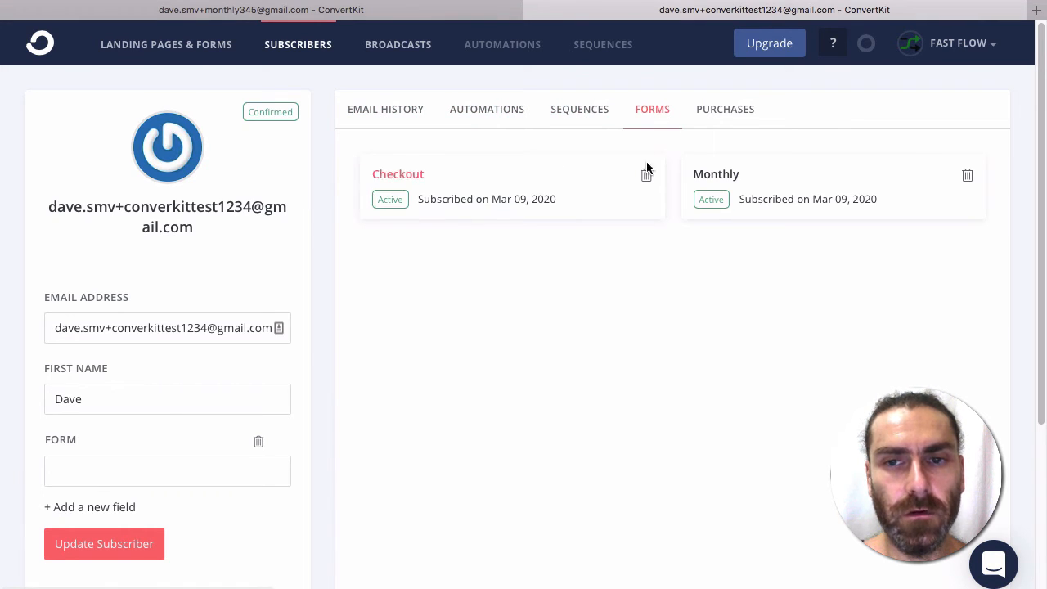
{"action": "left_click", "coordinate": [715, 116]}
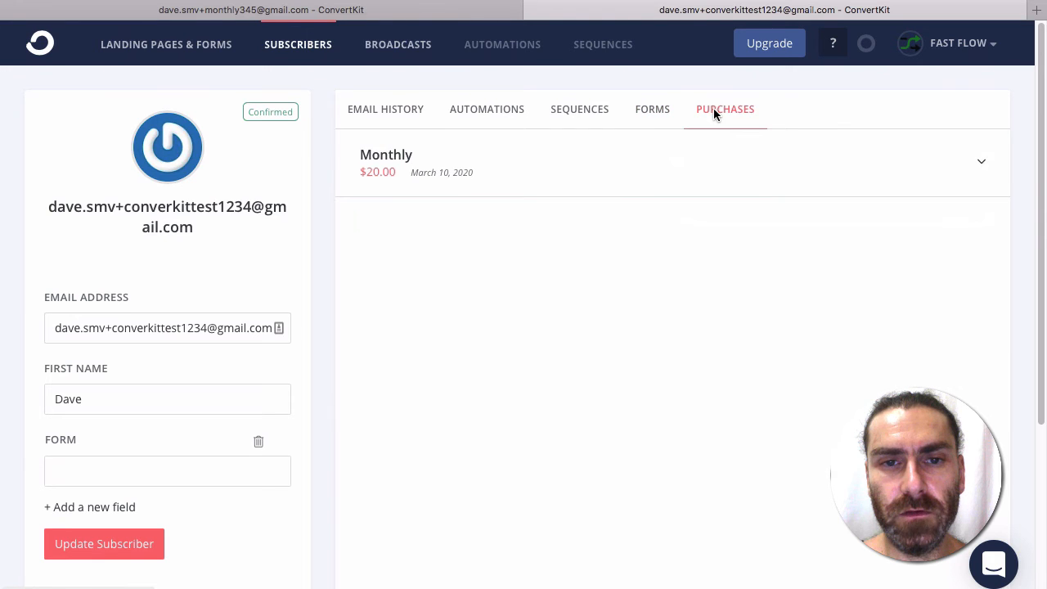
{"action": "left_click", "coordinate": [519, 174]}
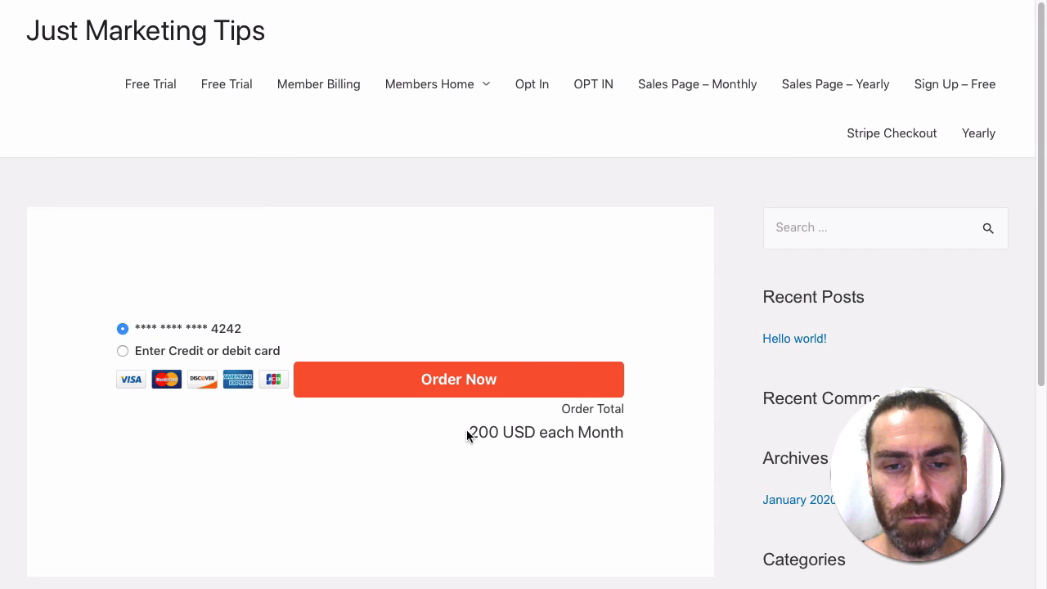
Step: Place the 200 USD order with the saved card, then switch back to ConvertKit
{"action": "left_click", "coordinate": [489, 379]}
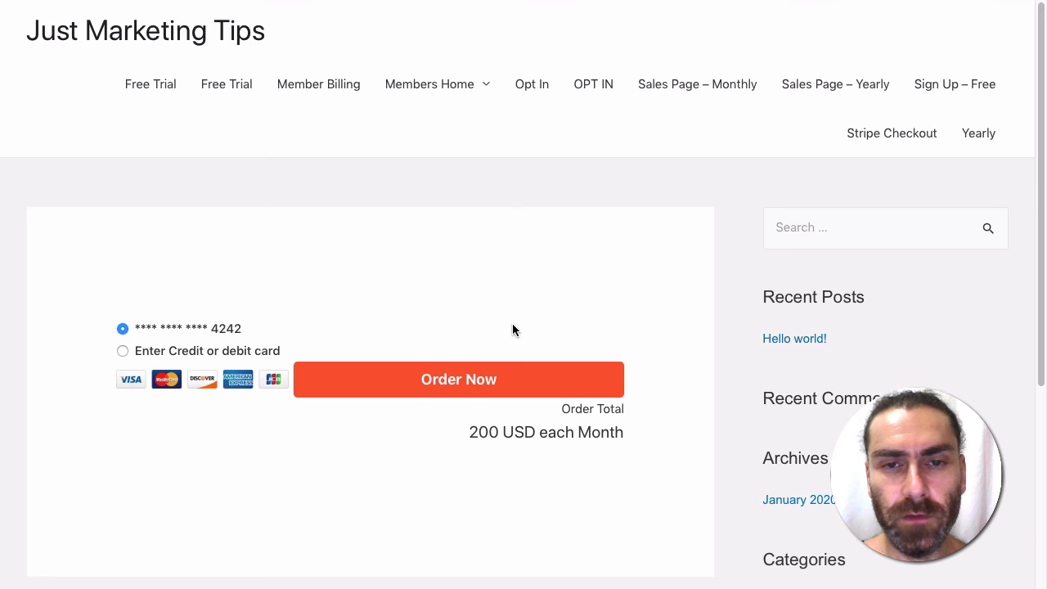
{"action": "key", "text": "ctrl+shift+Tab"}
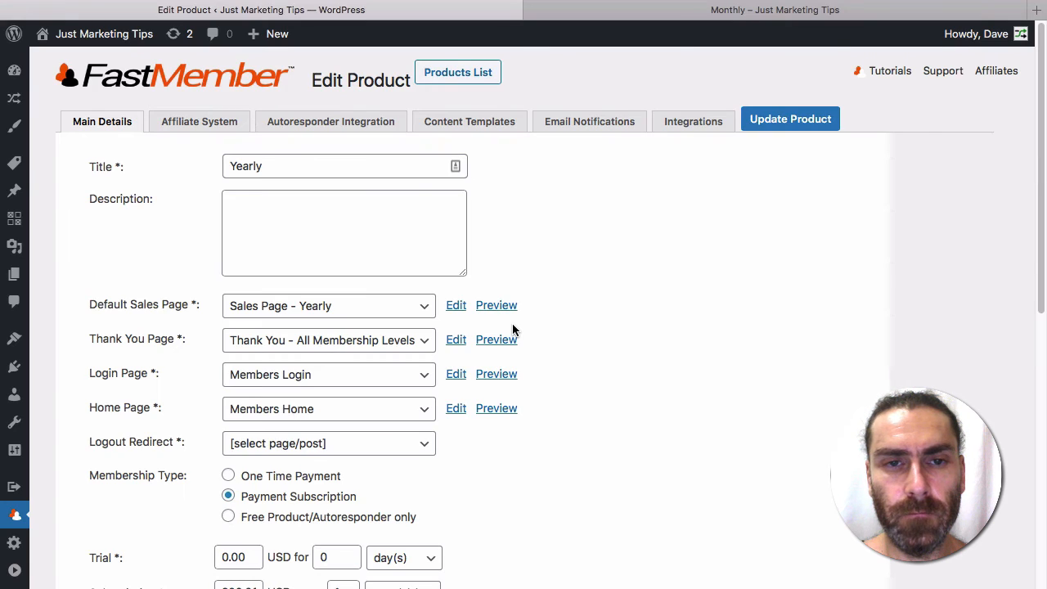
{"action": "key", "text": "super+grave"}
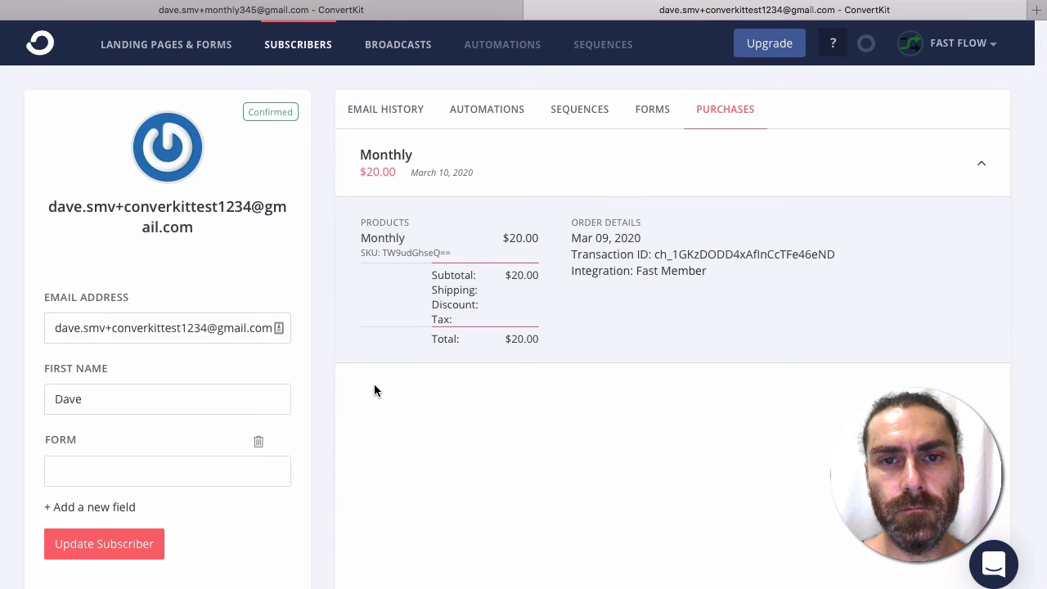
Step: Reload the purchases and review the $20.00 Monthly and $200.00 Yearly order details
{"action": "key", "text": "super+r"}
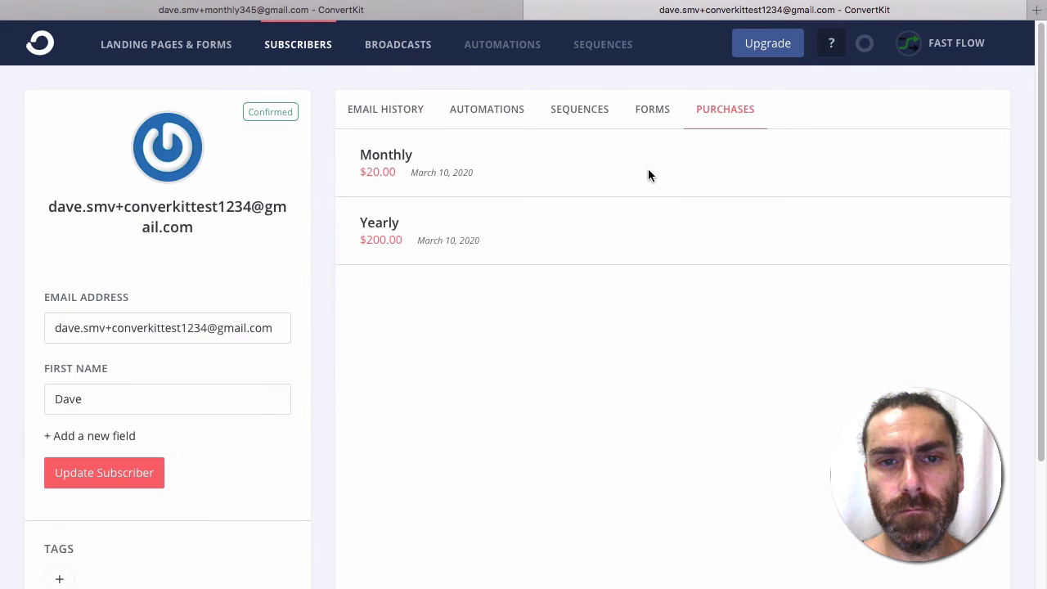
{"action": "scroll", "coordinate": [475, 199], "scroll_direction": "down", "scroll_amount": 3}
{"action": "scroll", "coordinate": [442, 160], "scroll_direction": "up", "scroll_amount": 3}
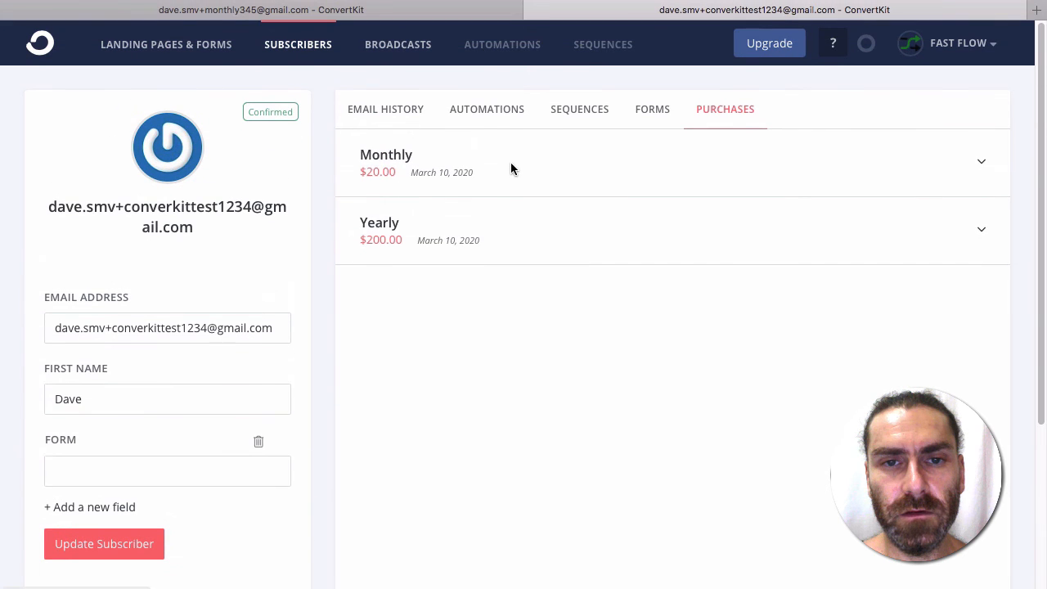
{"action": "left_click", "coordinate": [511, 170]}
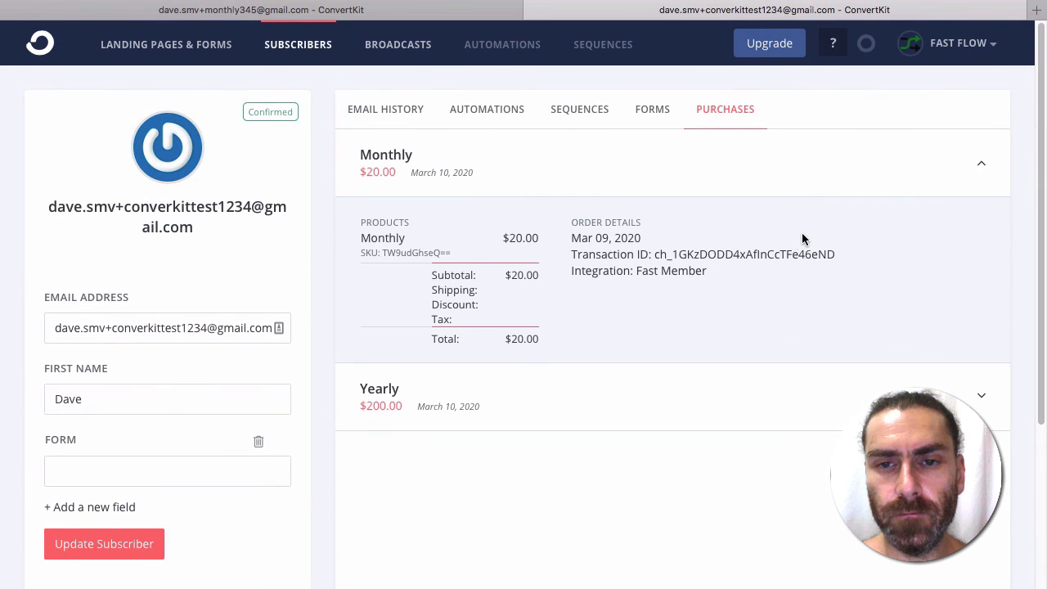
{"action": "left_click", "coordinate": [986, 398]}
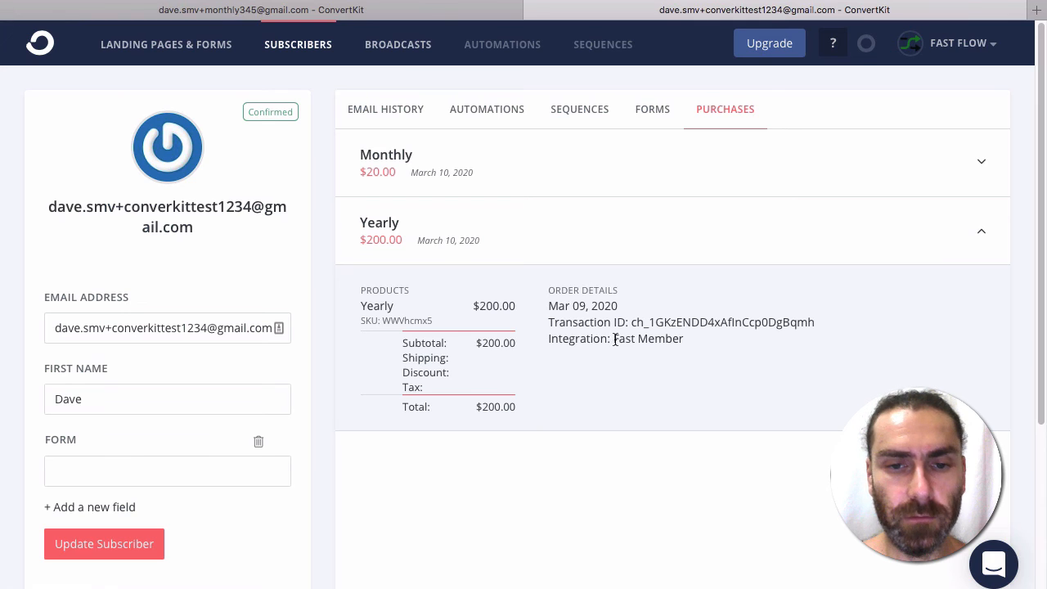
{"action": "left_click", "coordinate": [571, 256]}
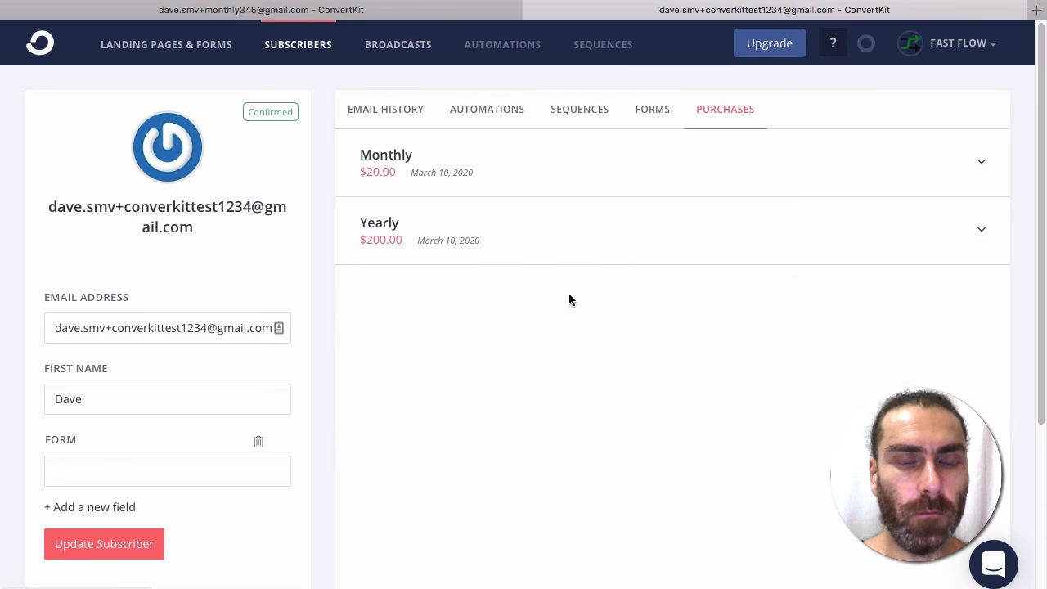
Step: Inspect the buyer's Monthly purchase details and confirm Checkout, Monthly, Yearly forms plus Monthly and Yearly tags
{"action": "scroll", "coordinate": [472, 329], "scroll_direction": "down", "scroll_amount": 2}
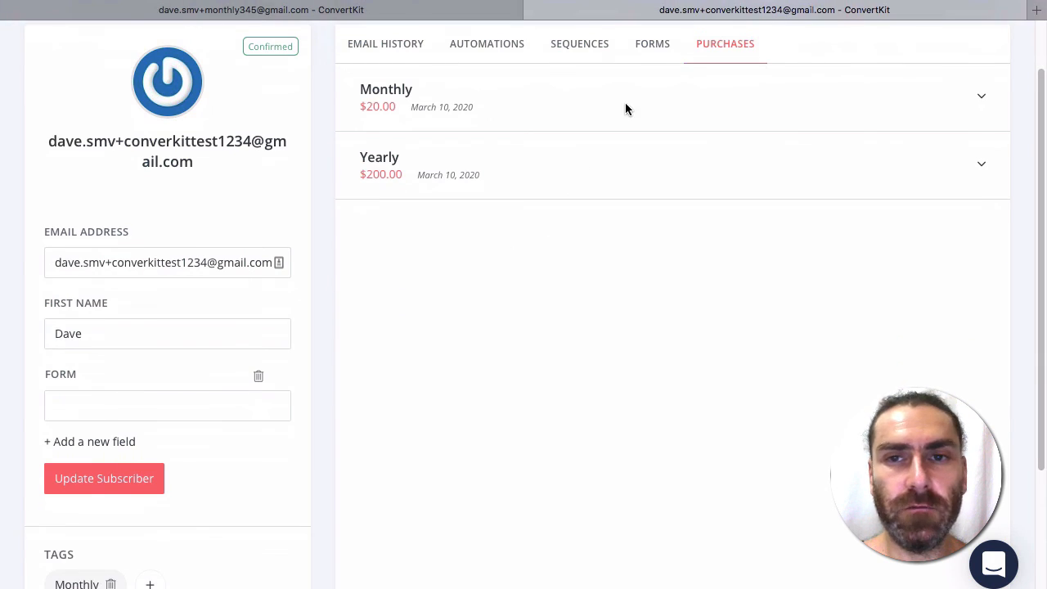
{"action": "left_click", "coordinate": [643, 72]}
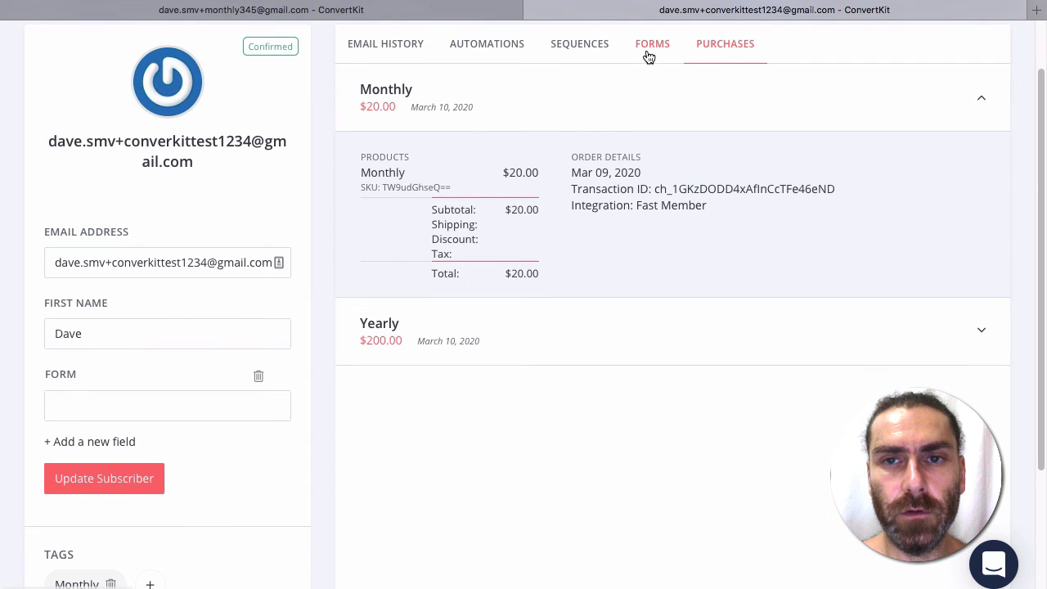
{"action": "left_click", "coordinate": [646, 52]}
{"action": "scroll", "coordinate": [317, 353], "scroll_direction": "down", "scroll_amount": 5}
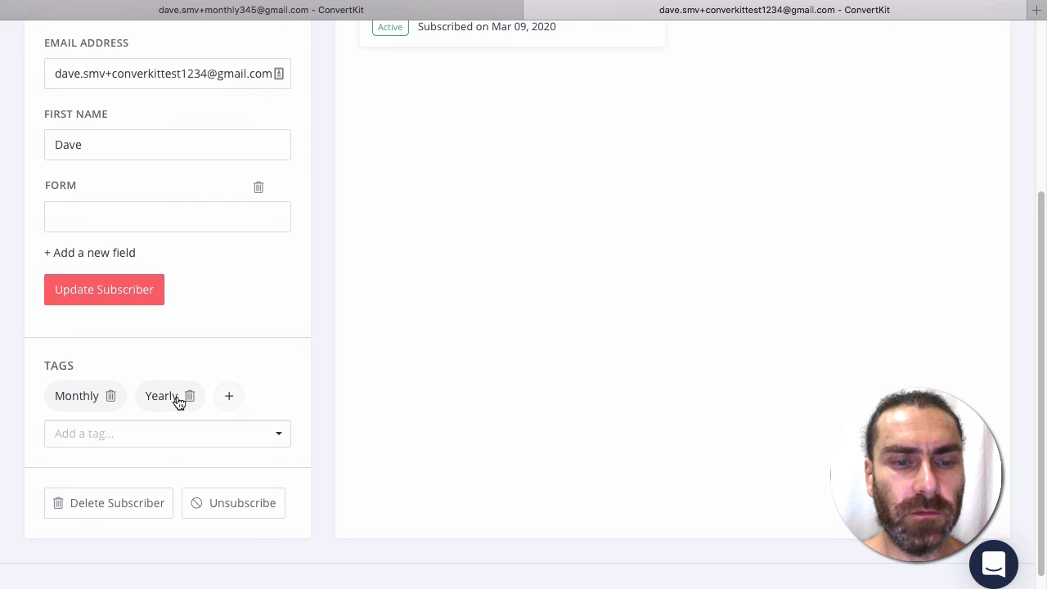
{"action": "mouse_move", "coordinate": [161, 399]}
{"action": "scroll", "coordinate": [274, 377], "scroll_direction": "up", "scroll_amount": 5}
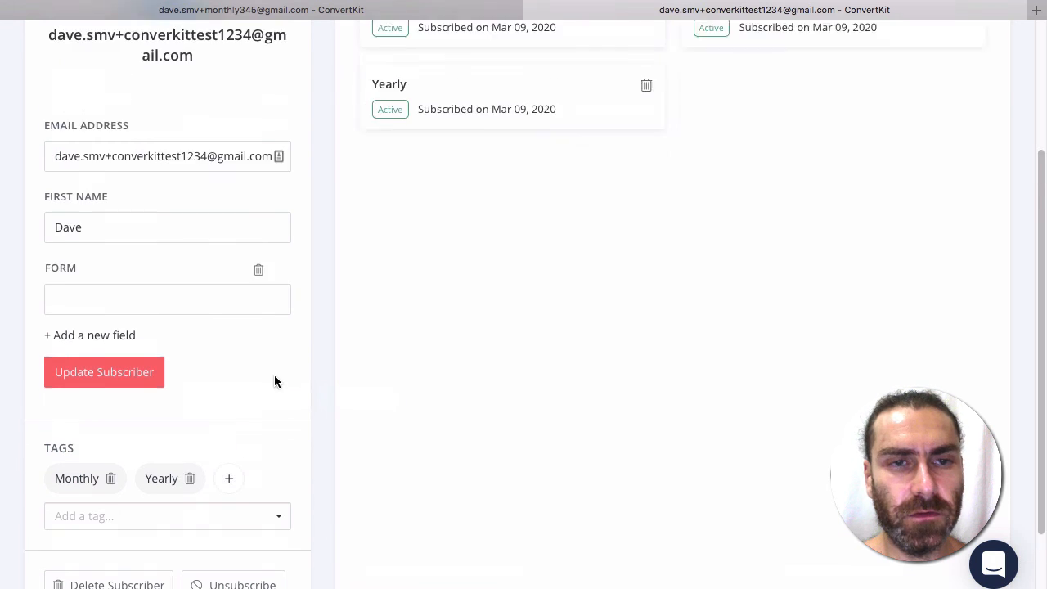